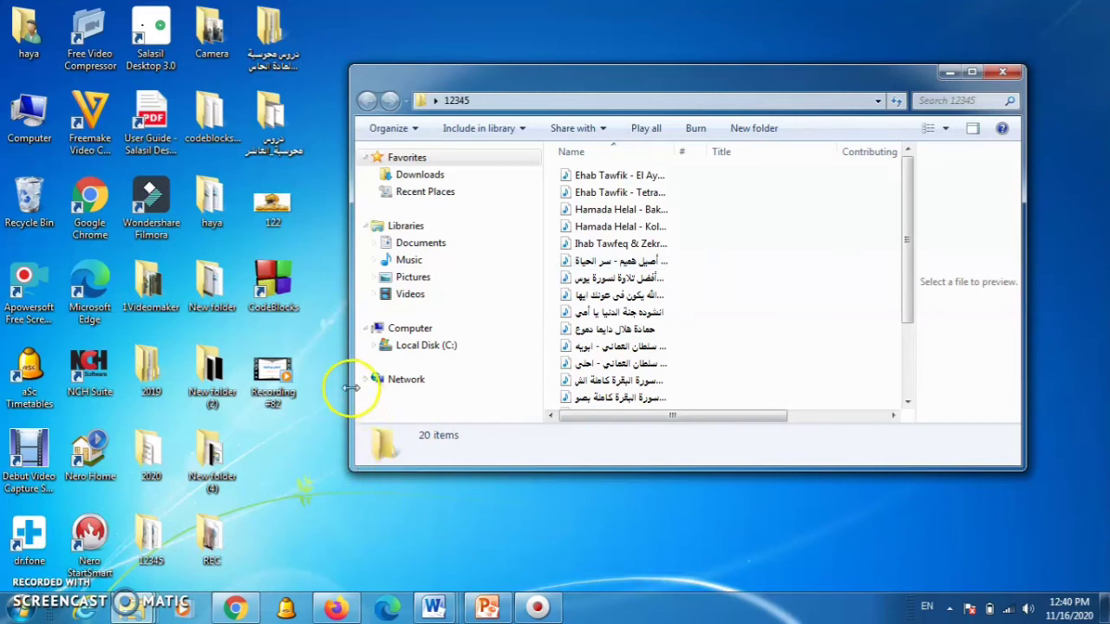
- Resize the 12345 folder window by its side, lower edge and corner, shrinking it to its smallest size
drag(349, 388, 376, 345)
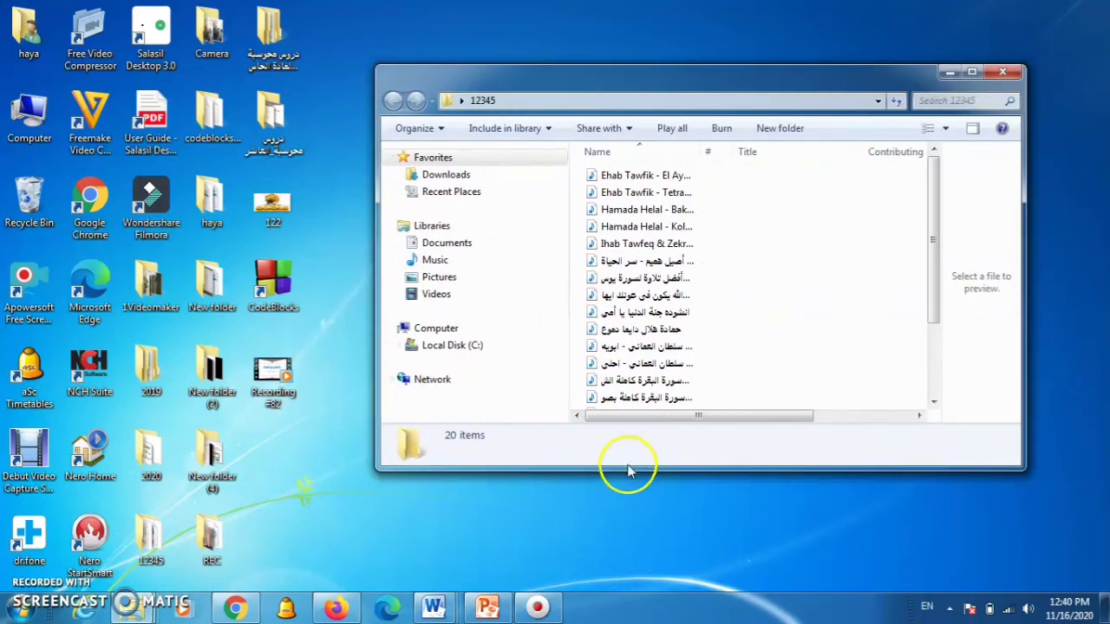
drag(629, 468, 624, 530)
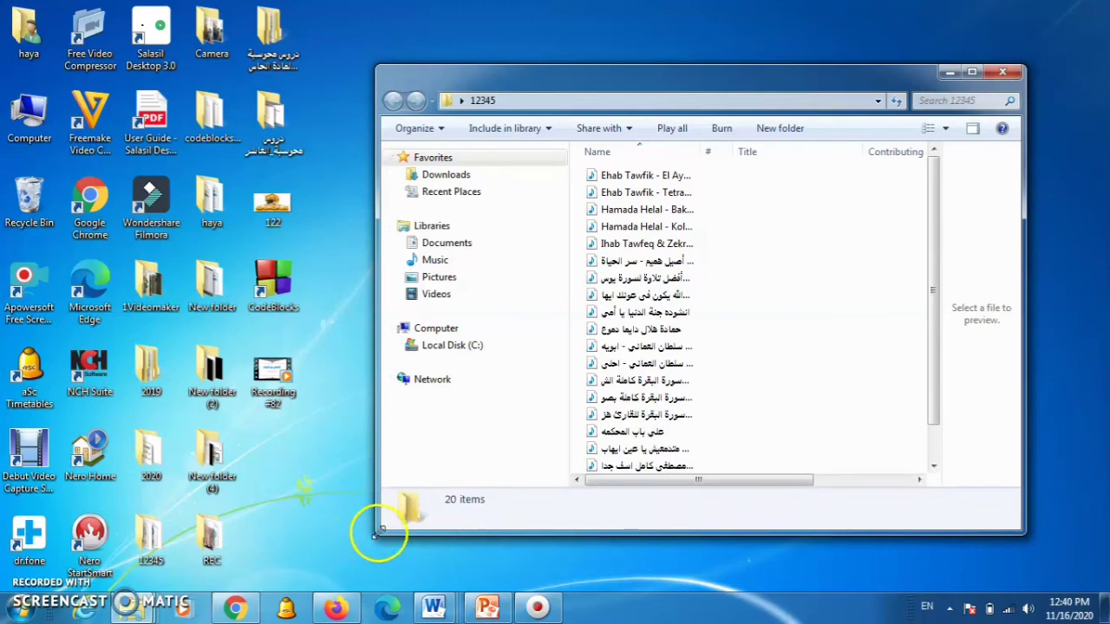
drag(376, 534, 898, 256)
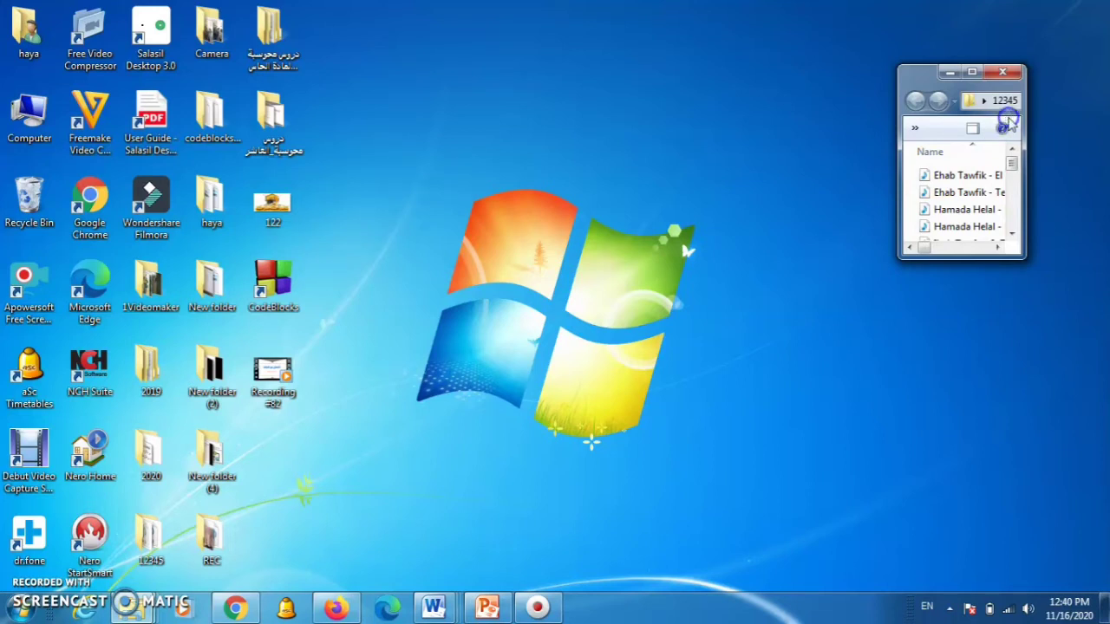
- Switch to PowerPoint, present the slide on moving a window through to slide 19, and end the show
click(490, 609)
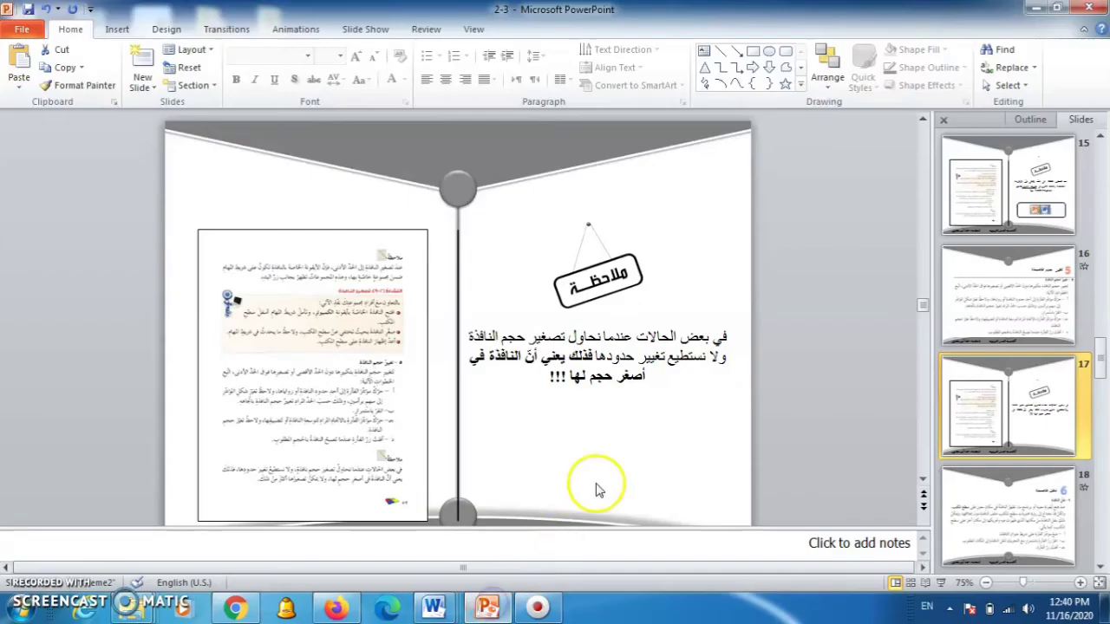
click(941, 582)
click(834, 407)
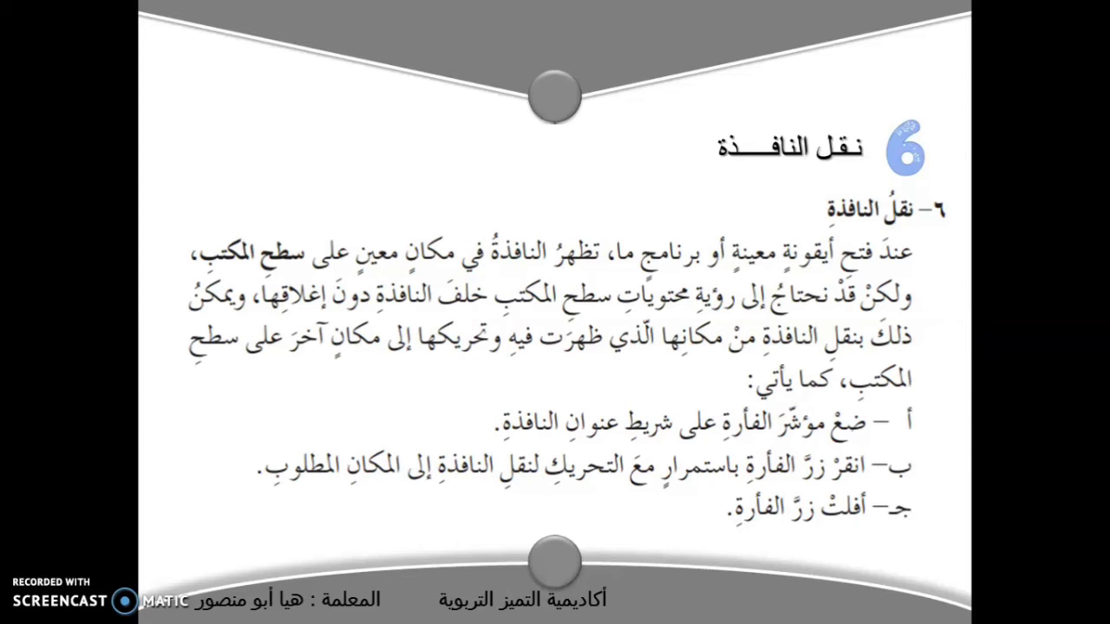
click(928, 219)
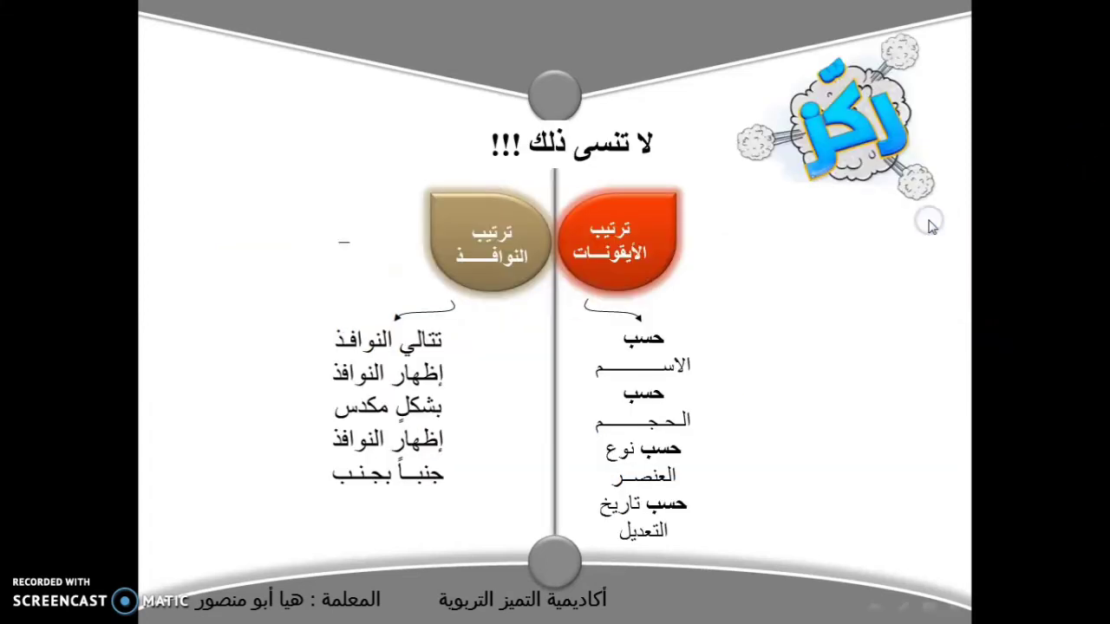
key(Escape)
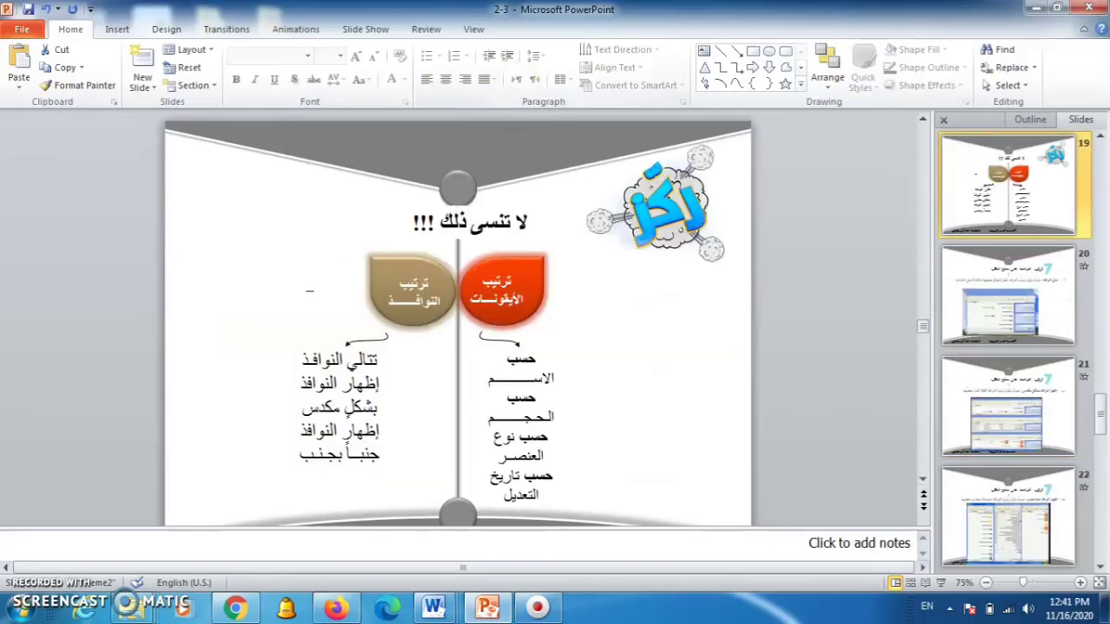
- Minimise the presentation, then close the small 12345 folder window and reopen that folder from the desktop
click(1035, 8)
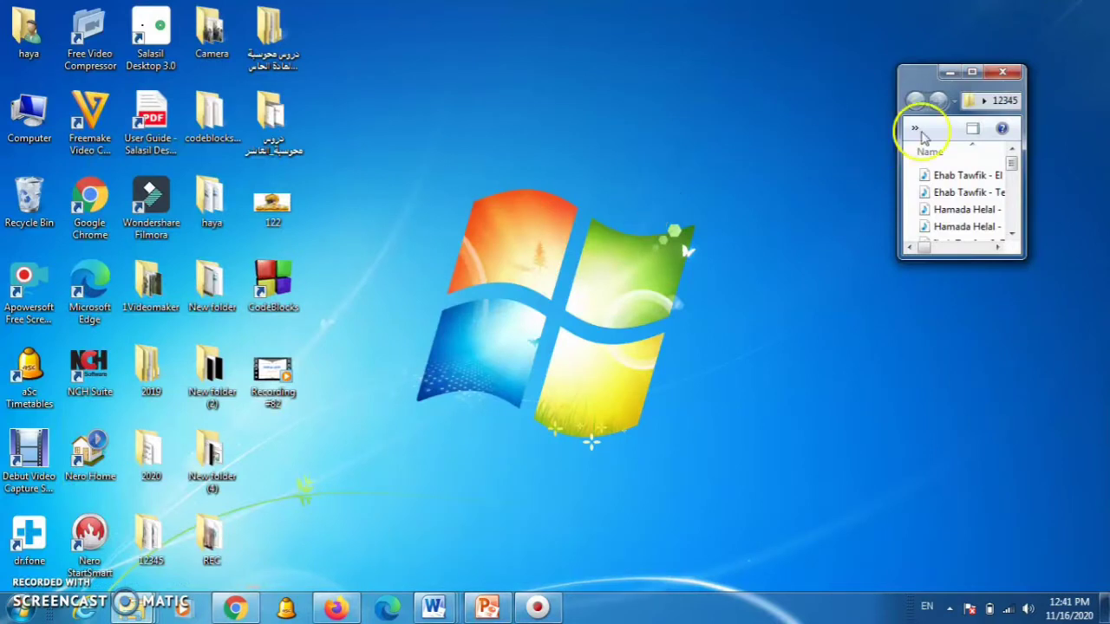
click(1001, 75)
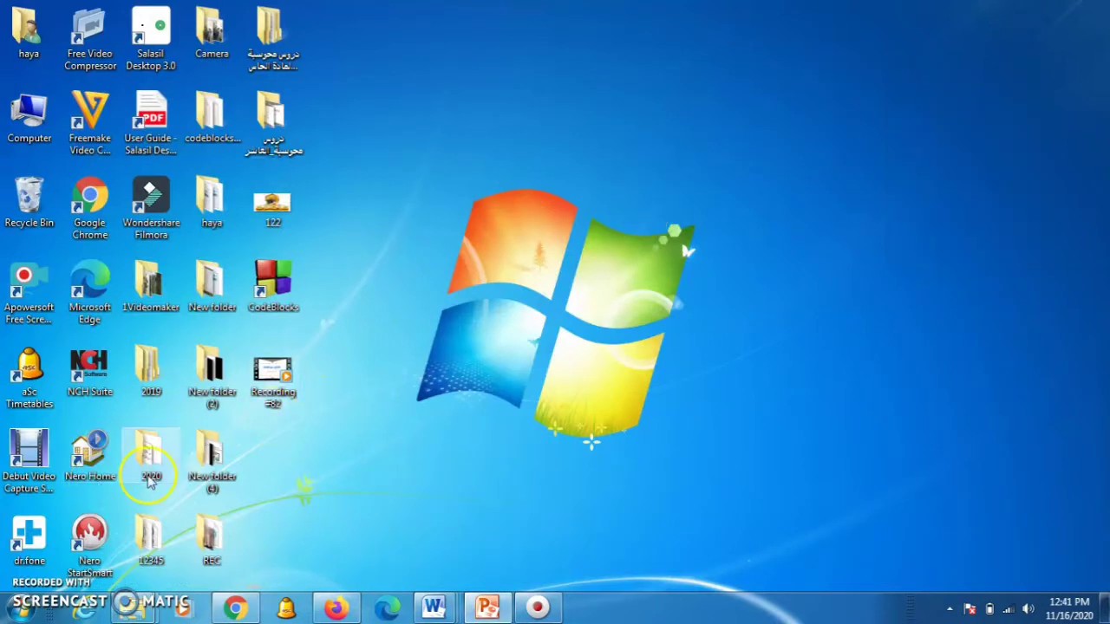
double_click(150, 540)
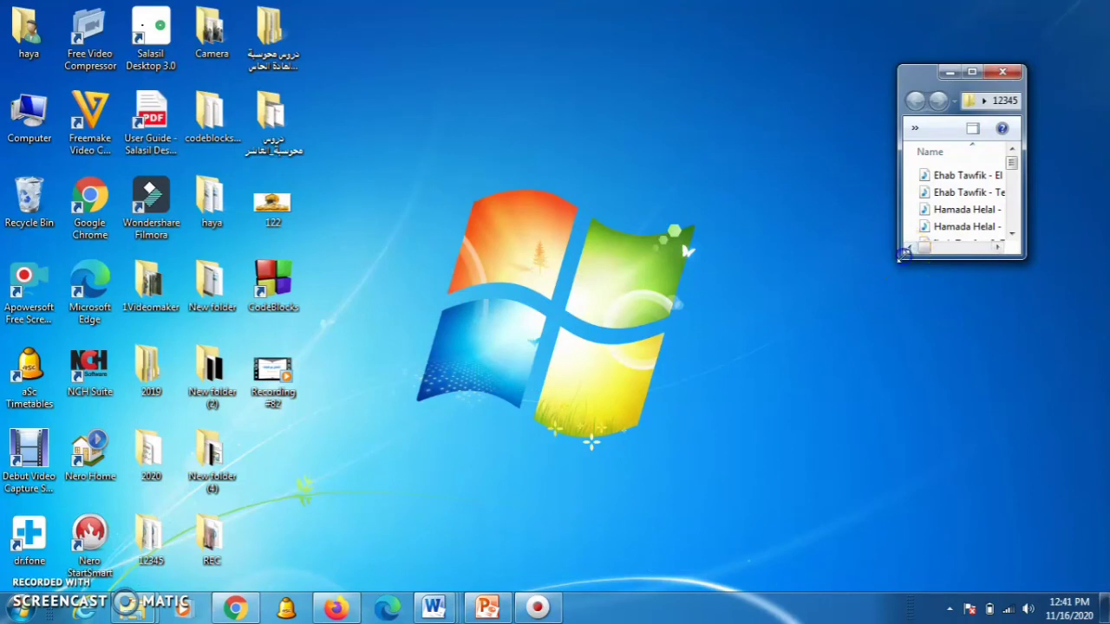
- Enlarge the 12345 window from its lower corner and move it slightly up and to the left on the desktop
drag(903, 255, 673, 413)
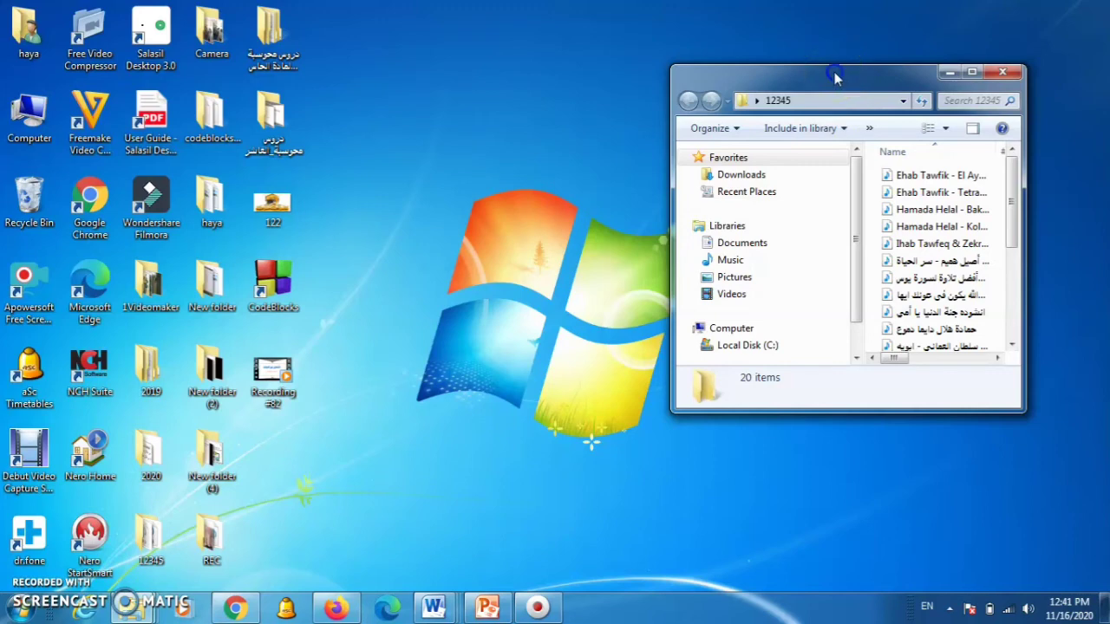
drag(835, 78, 820, 57)
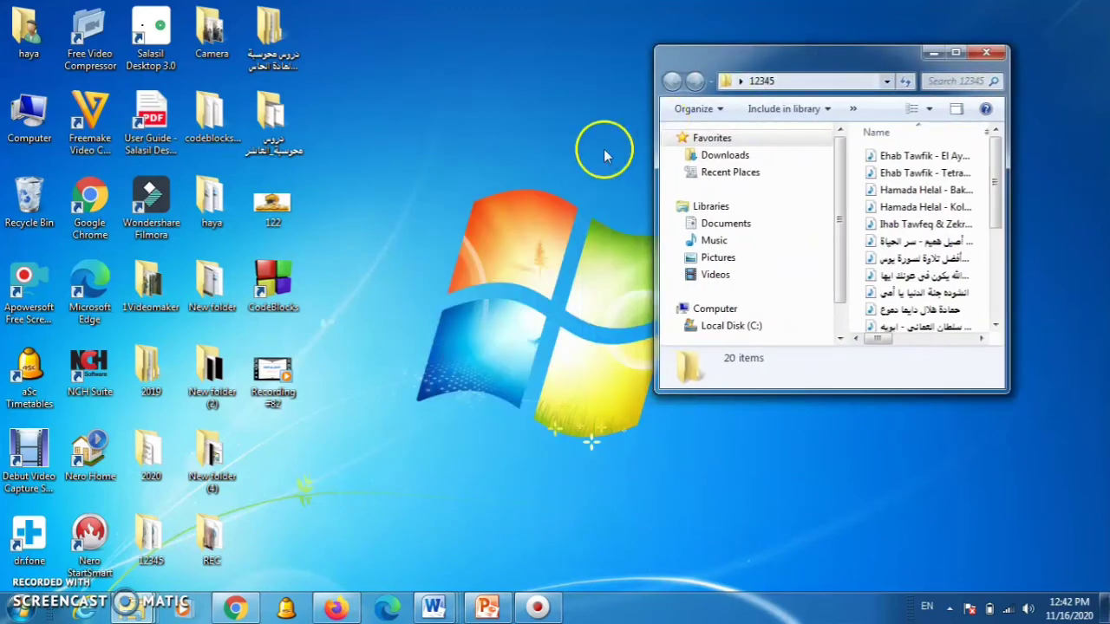
- Switch to PowerPoint, present slides 19 to 23 on the ways of arranging windows, and end the show
click(488, 607)
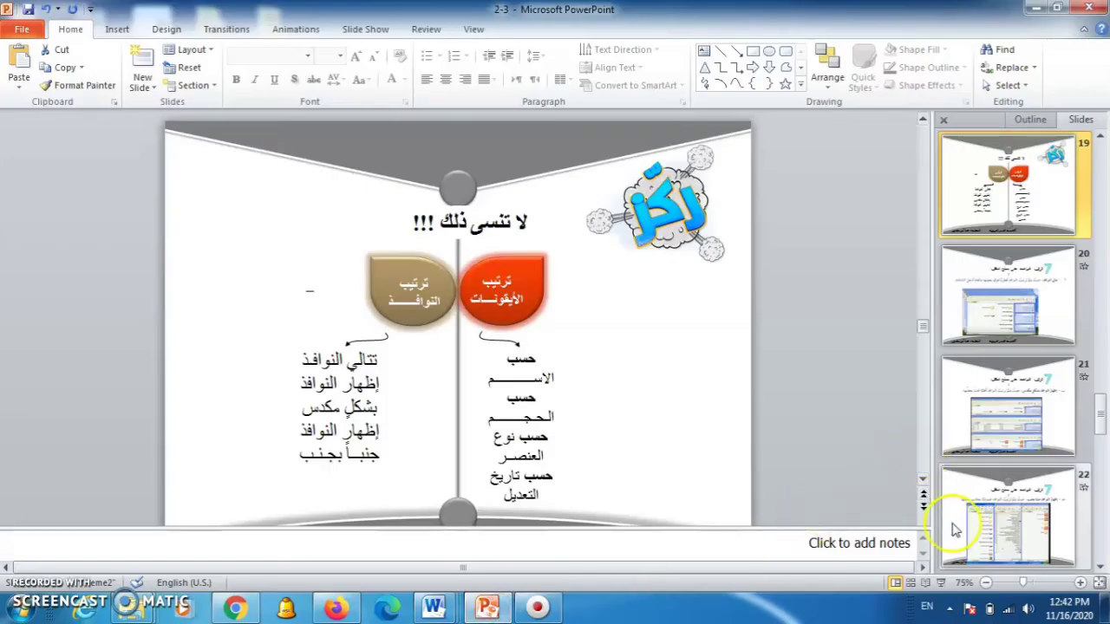
click(941, 582)
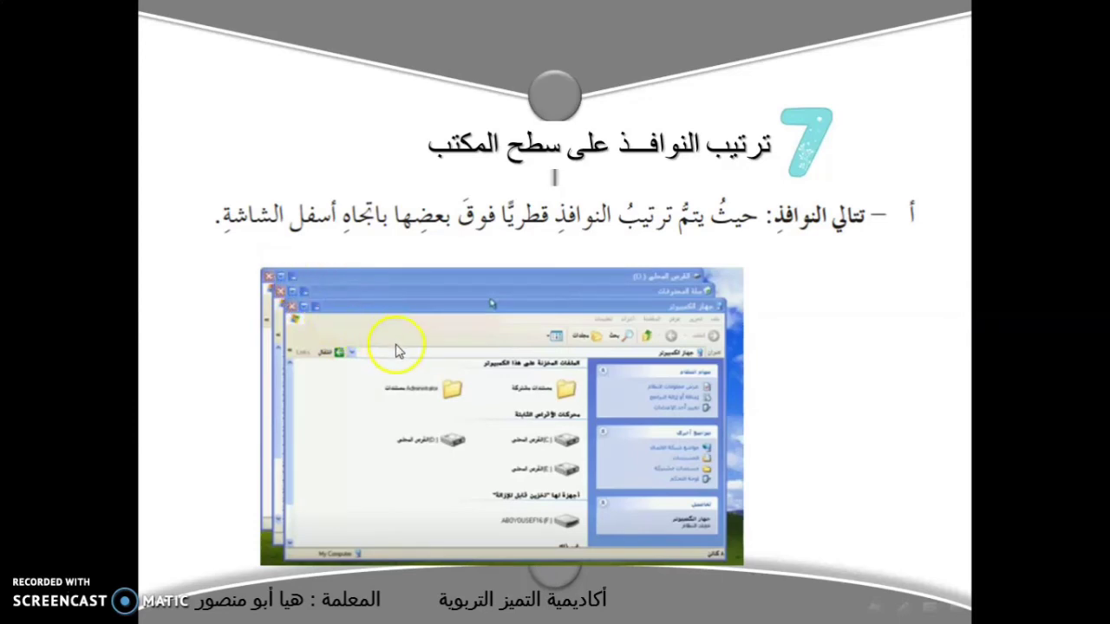
click(791, 231)
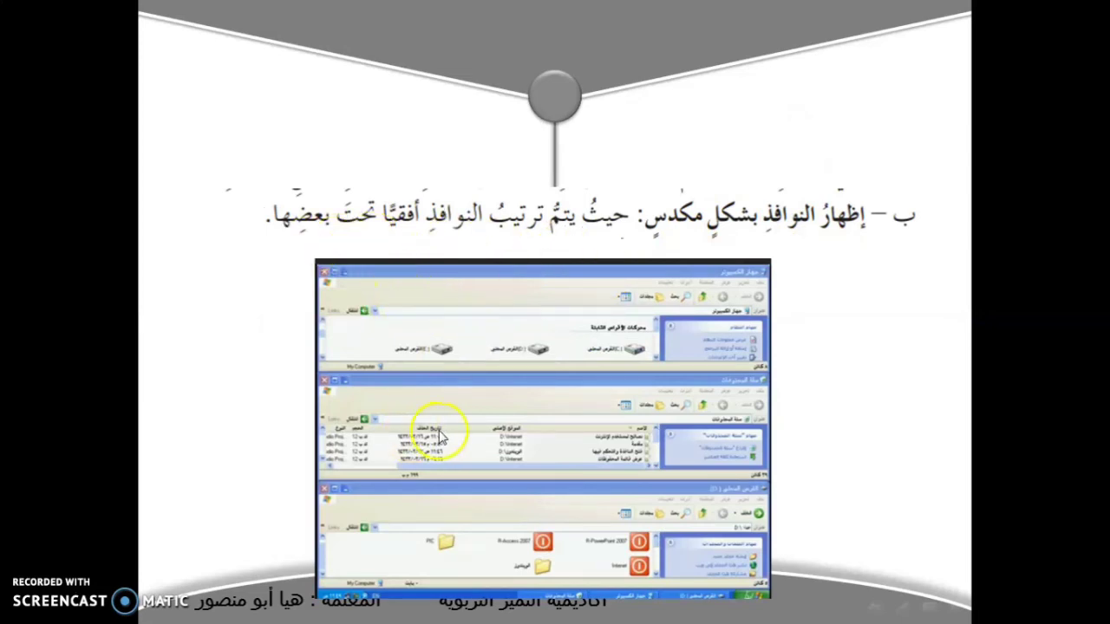
click(497, 358)
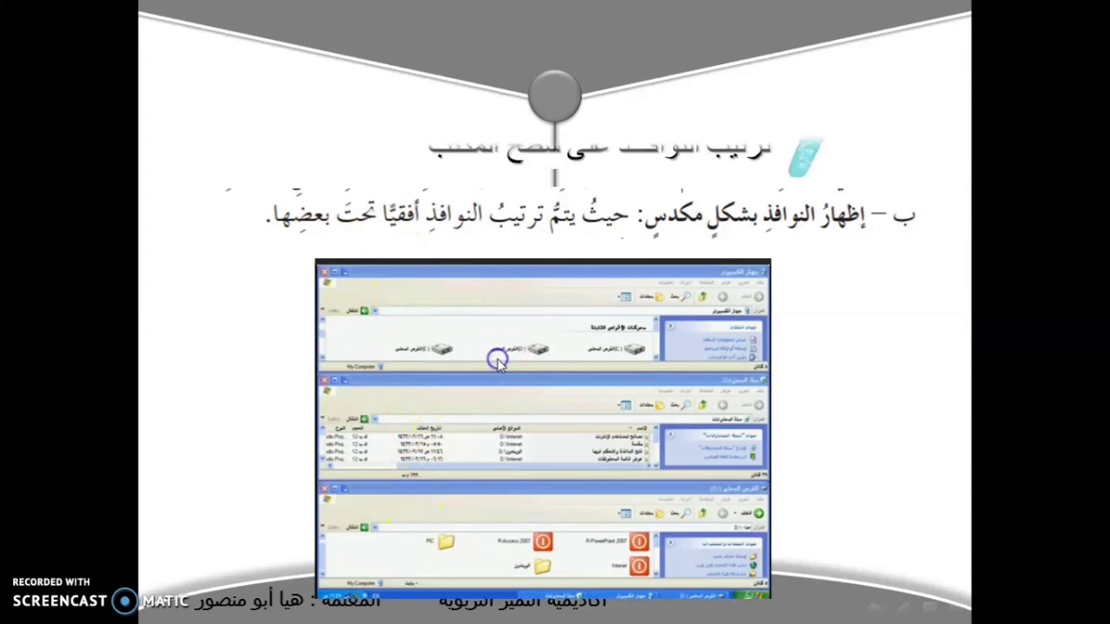
click(497, 357)
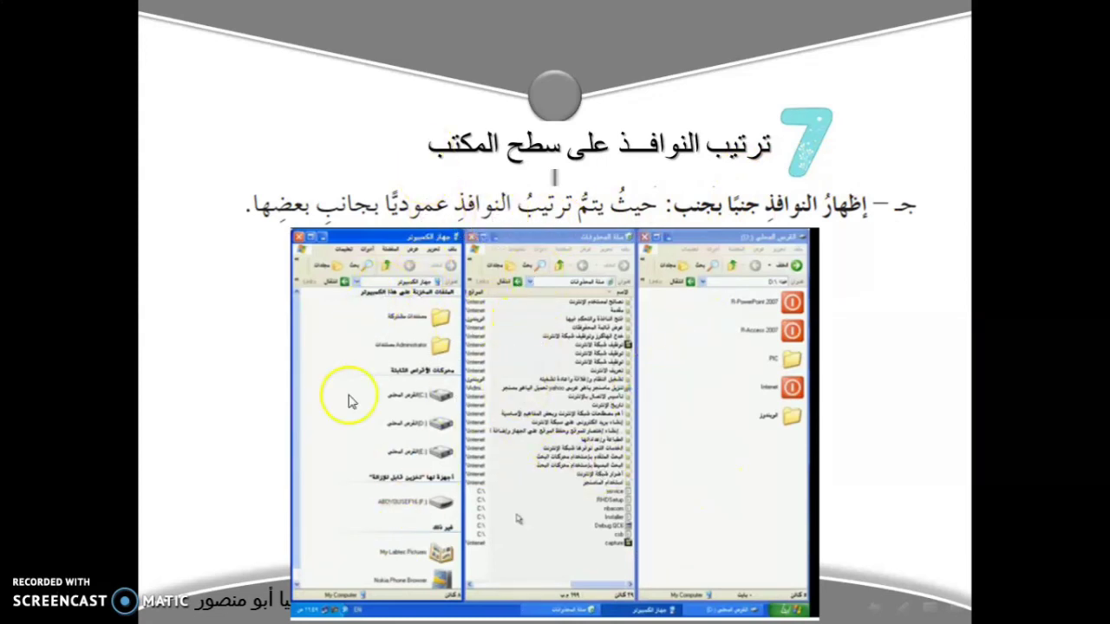
click(604, 317)
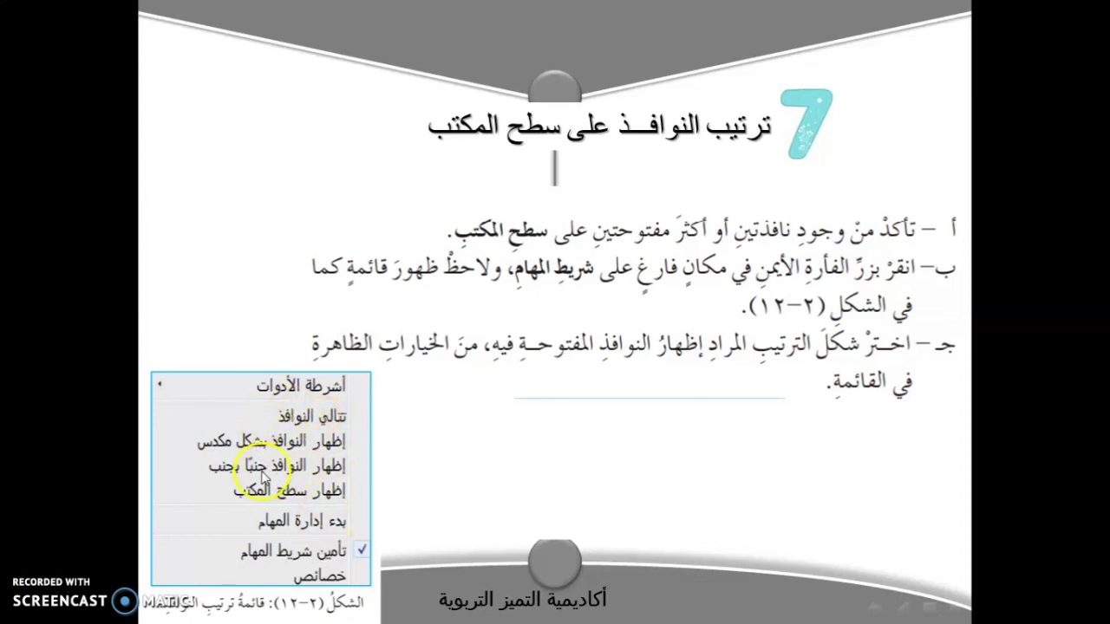
key(Escape)
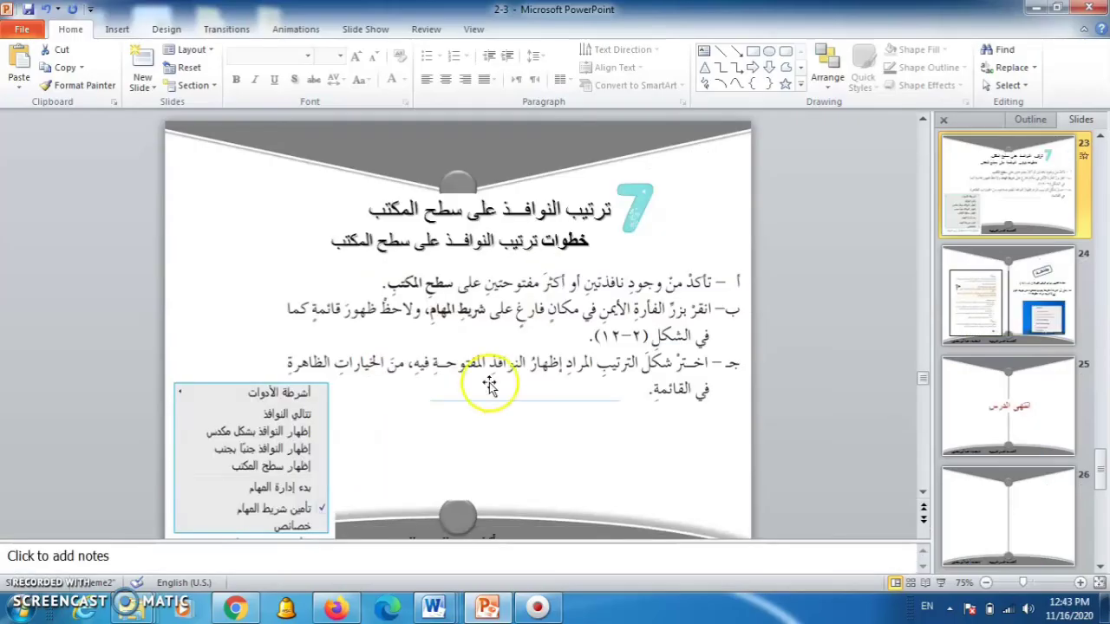
- Minimise the presentation, open the personal user folder and Computer, and spread their windows apart across the desktop
click(1037, 10)
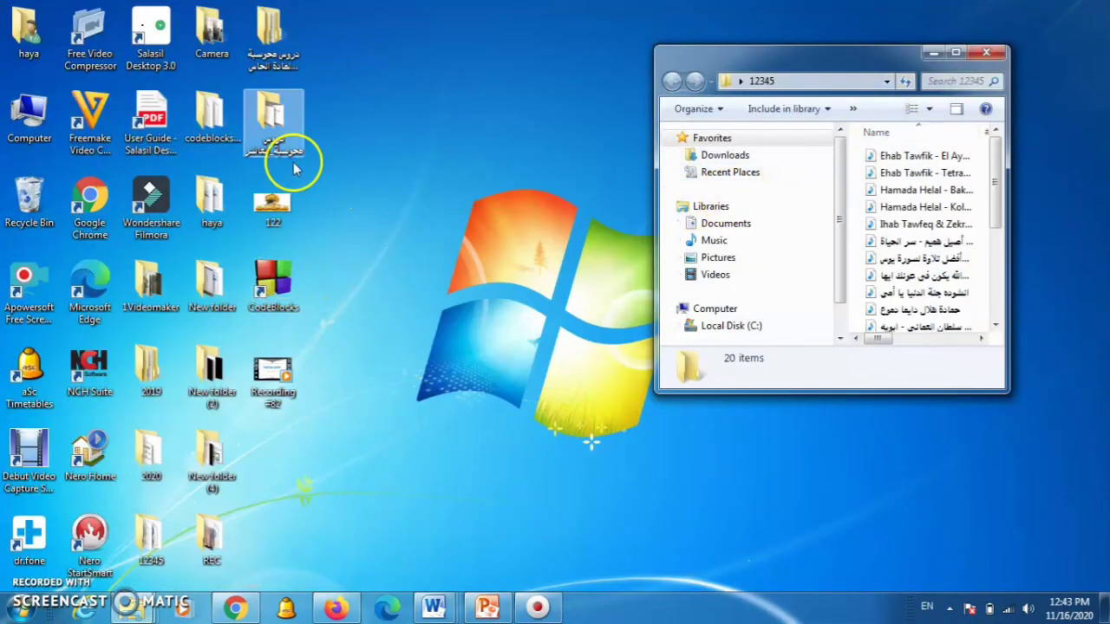
double_click(26, 30)
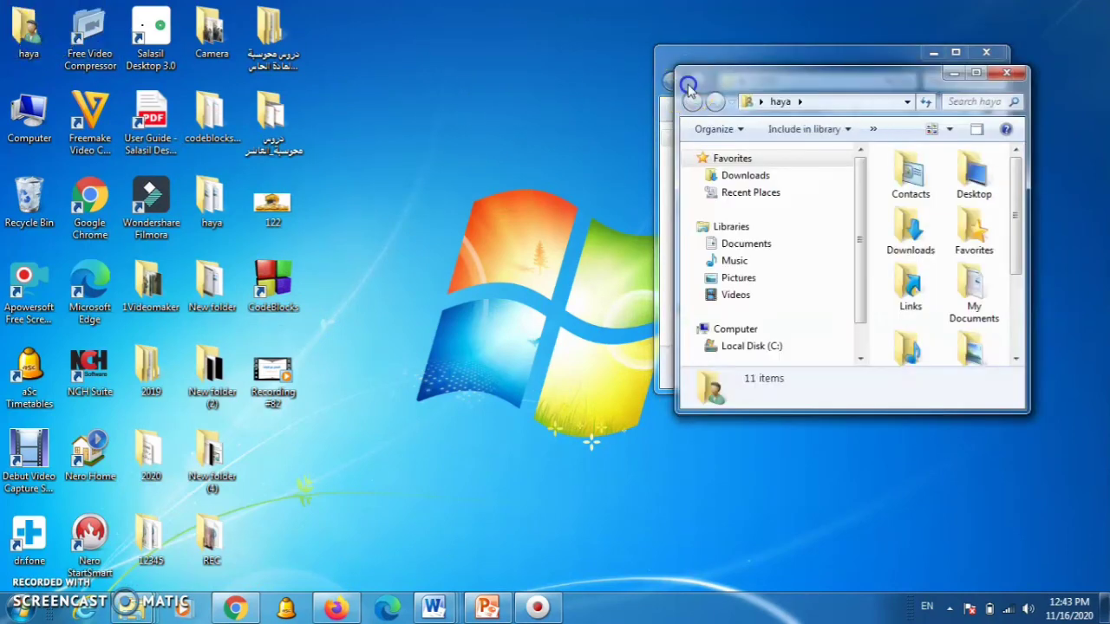
drag(686, 85, 415, 291)
double_click(32, 121)
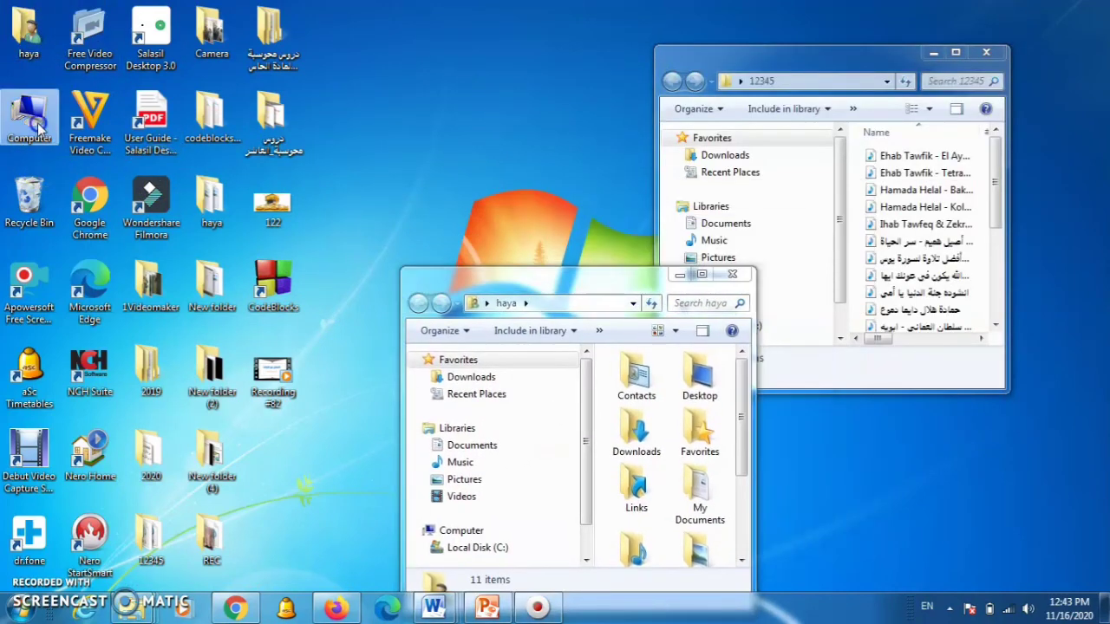
drag(652, 12, 303, 16)
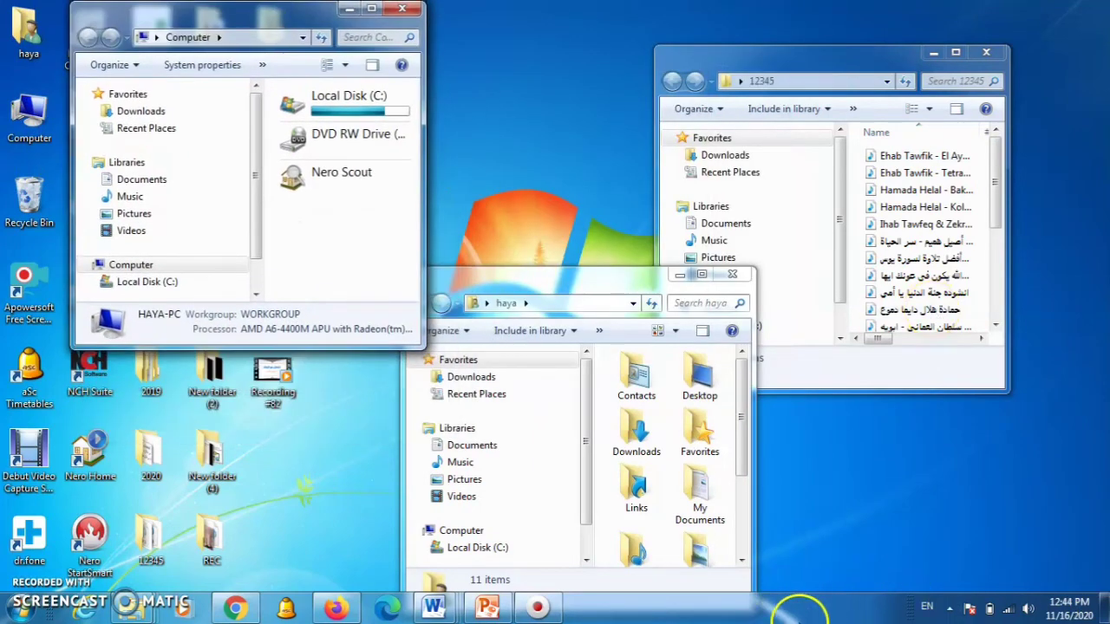
- Arrange the three open windows with Cascade windows, then with Show windows stacked
right_click(822, 612)
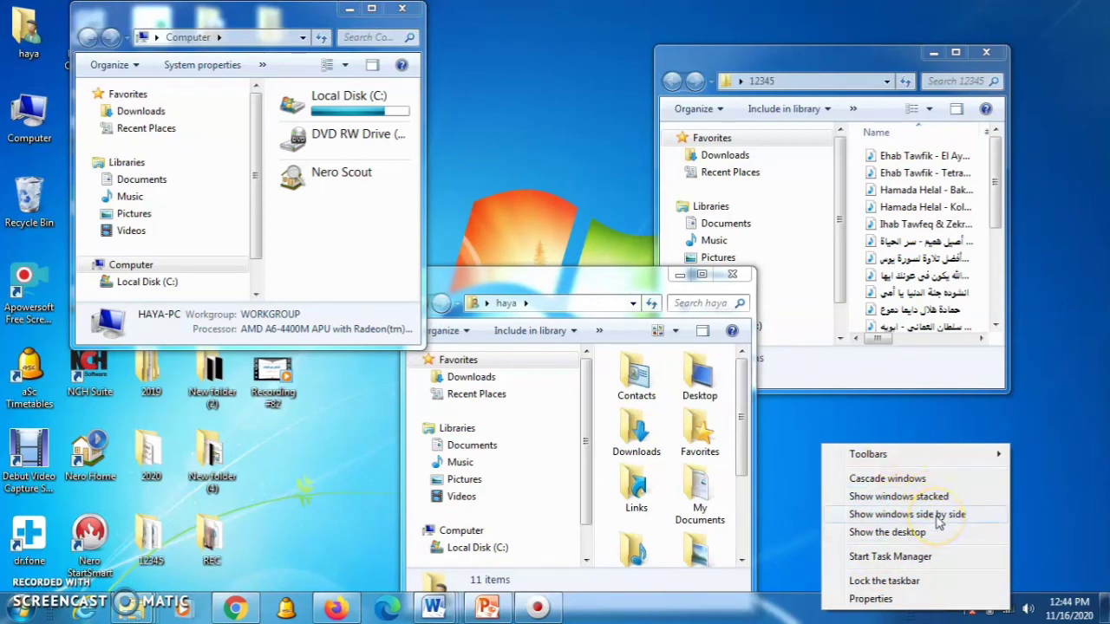
click(921, 483)
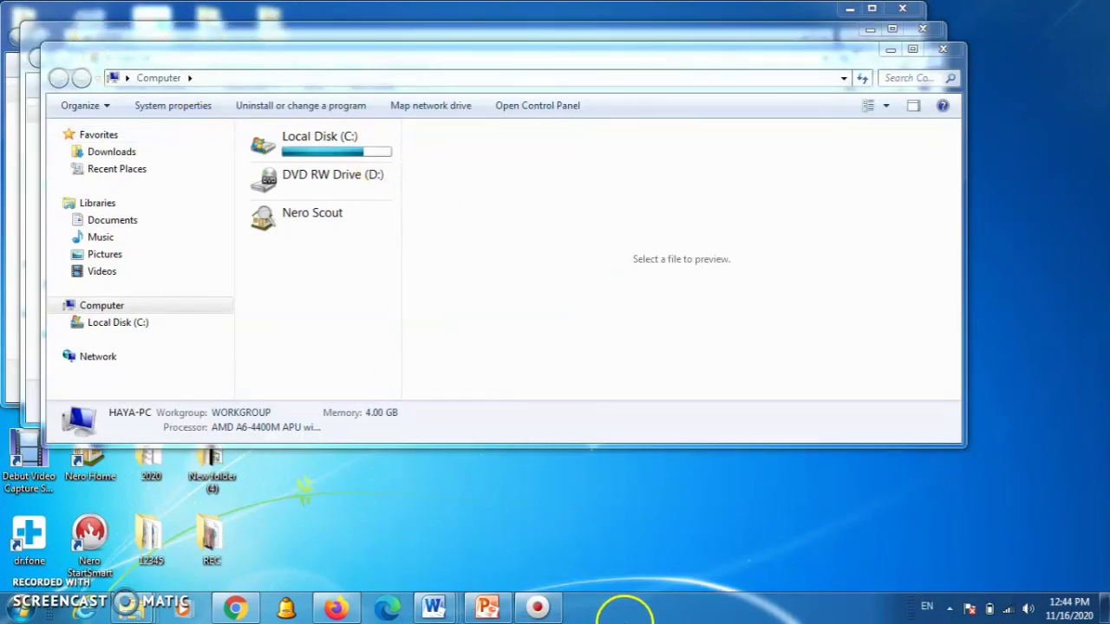
right_click(649, 603)
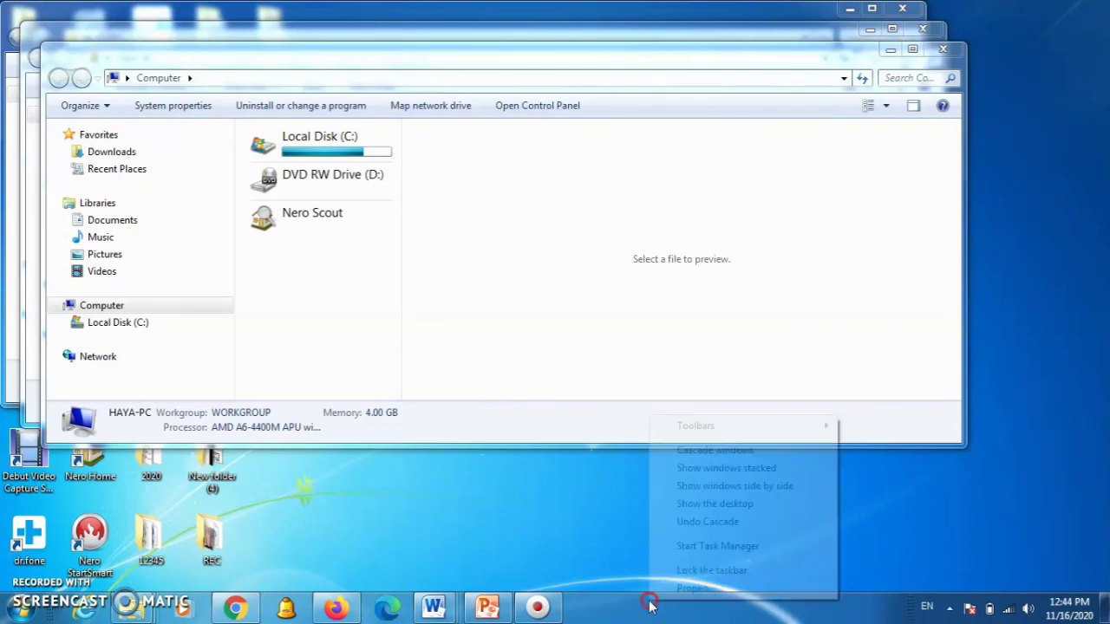
click(701, 471)
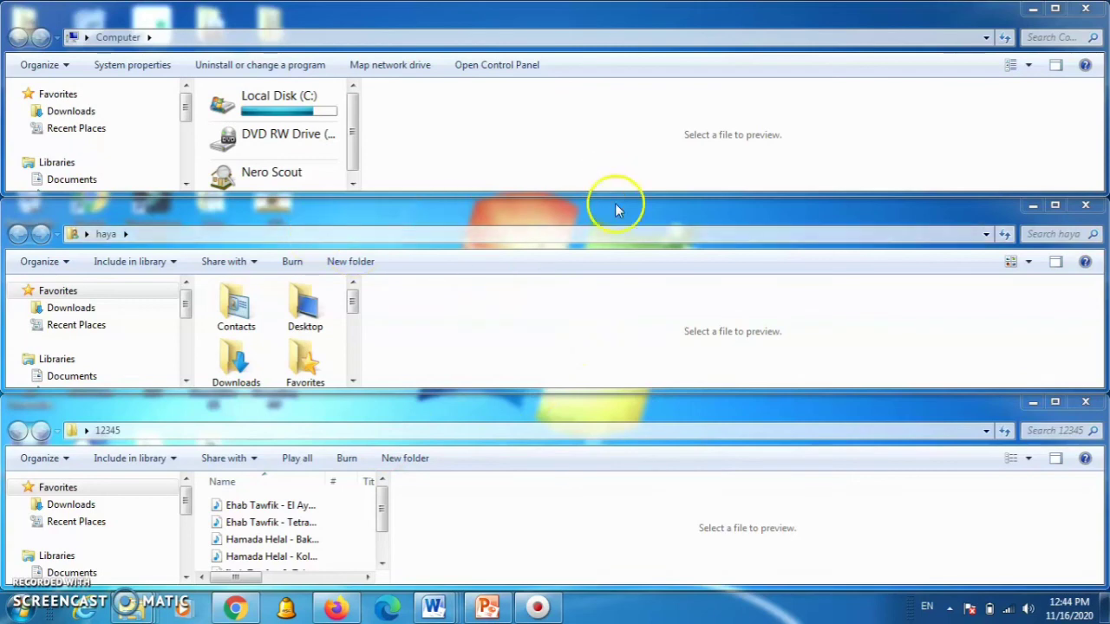
- Show the three windows side by side and close the personal user folder's window
right_click(676, 606)
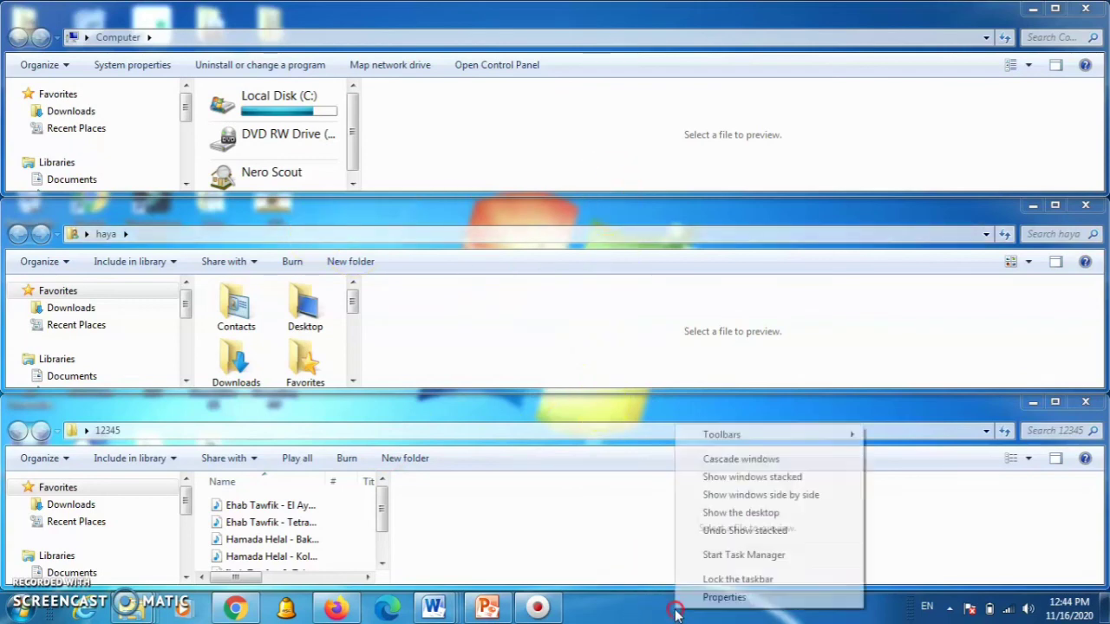
click(735, 495)
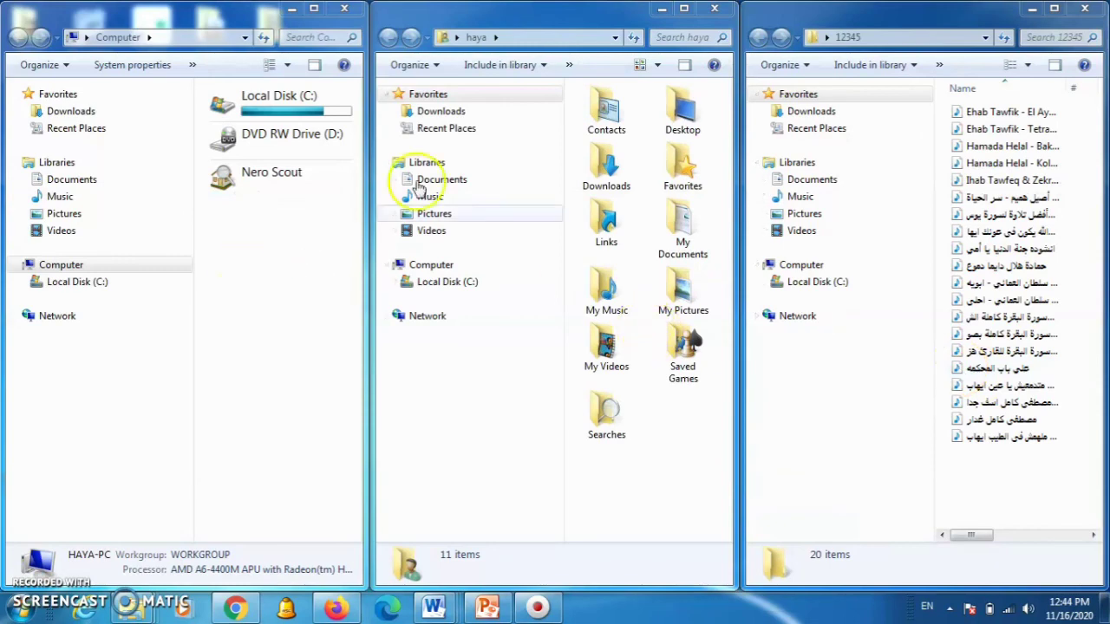
click(712, 10)
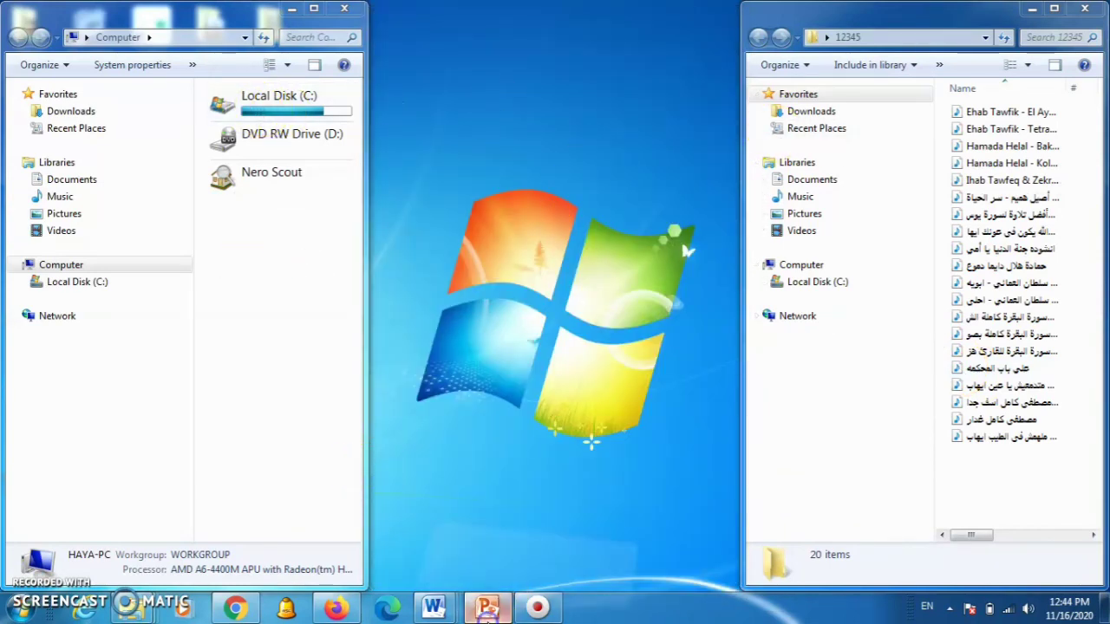
- Switch to PowerPoint, present from slide 23 to the note on dimmed arrangement commands, and end the show
click(487, 611)
click(942, 586)
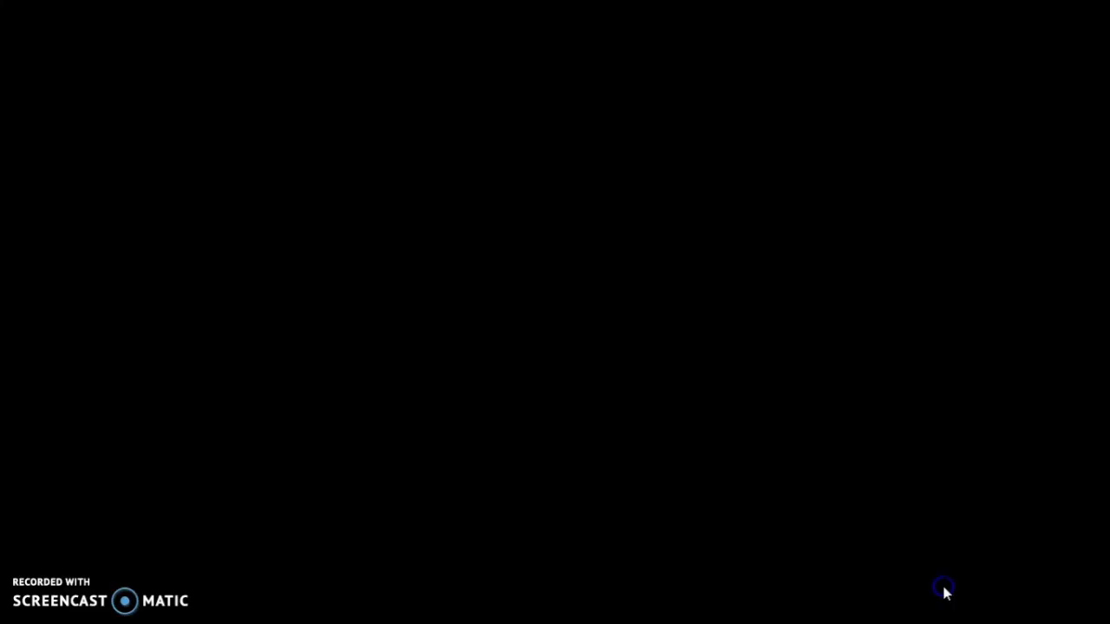
click(803, 431)
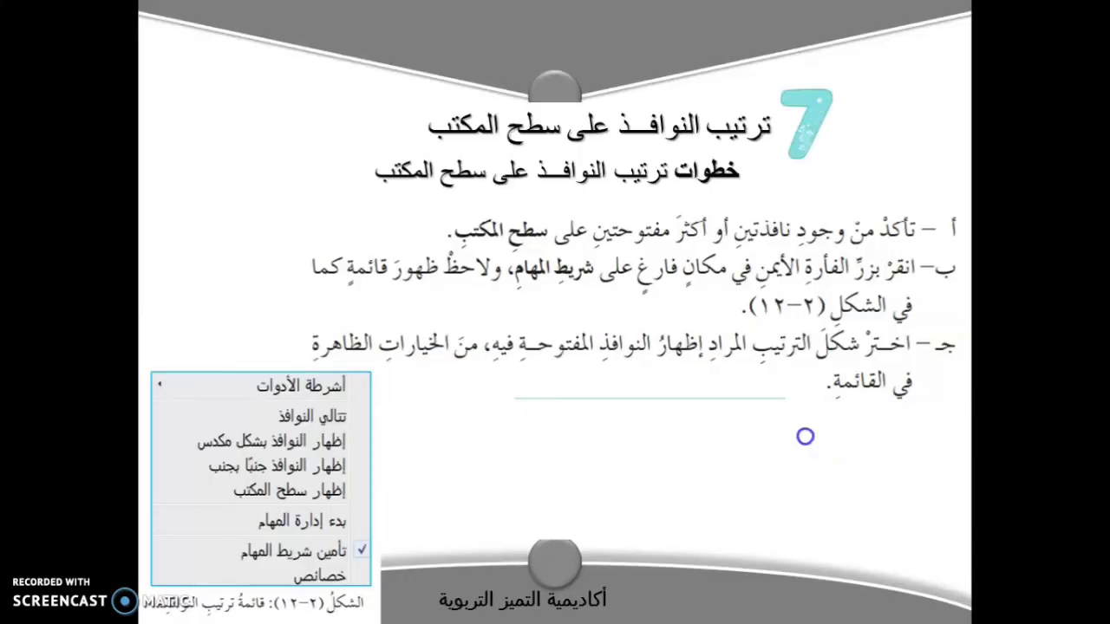
click(804, 436)
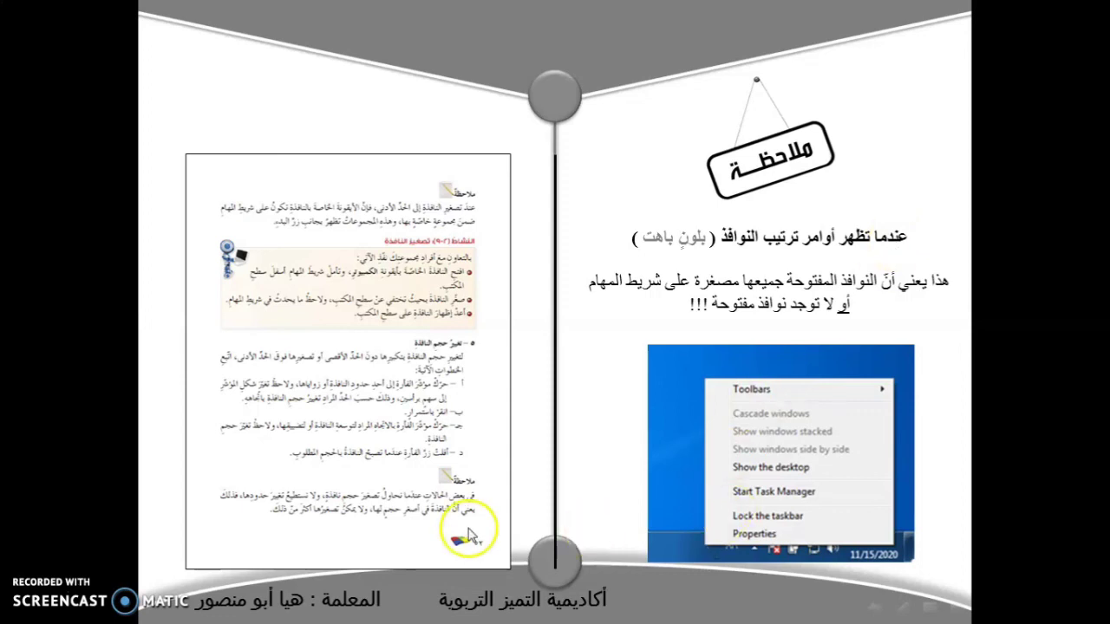
key(Escape)
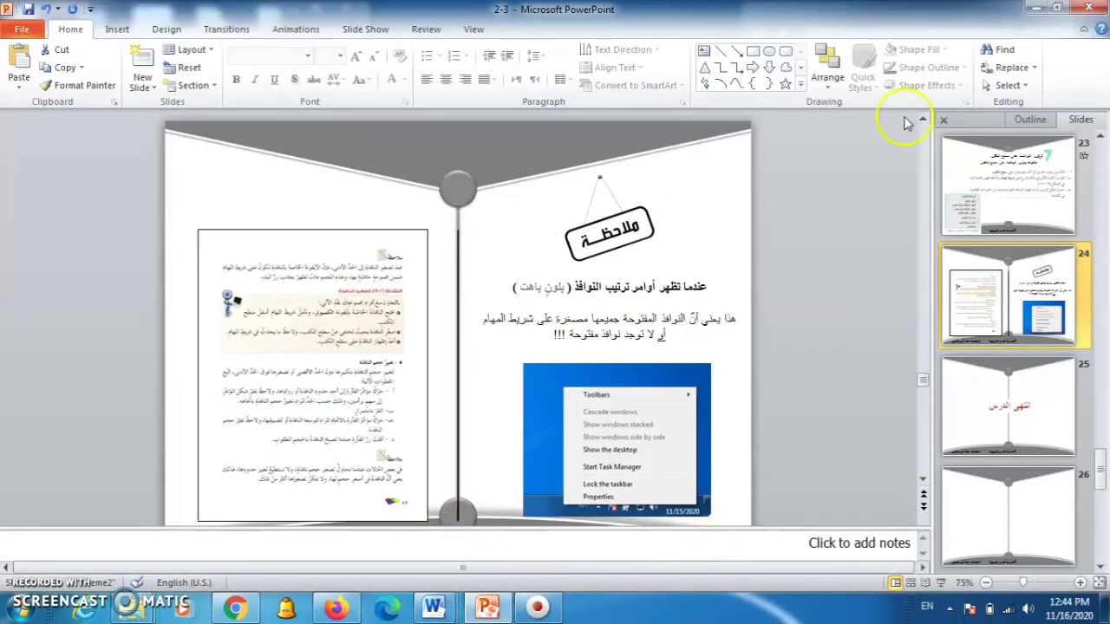
- Close the 12345 and Computer windows and examine the arrangement commands in the taskbar's context menu
click(1032, 8)
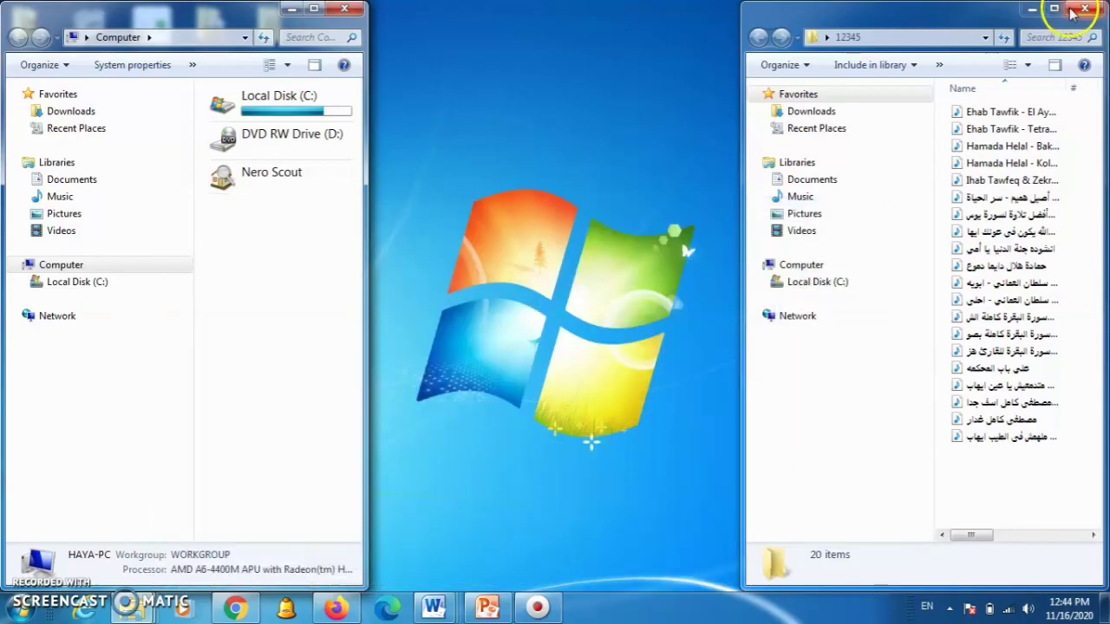
click(1068, 10)
click(344, 8)
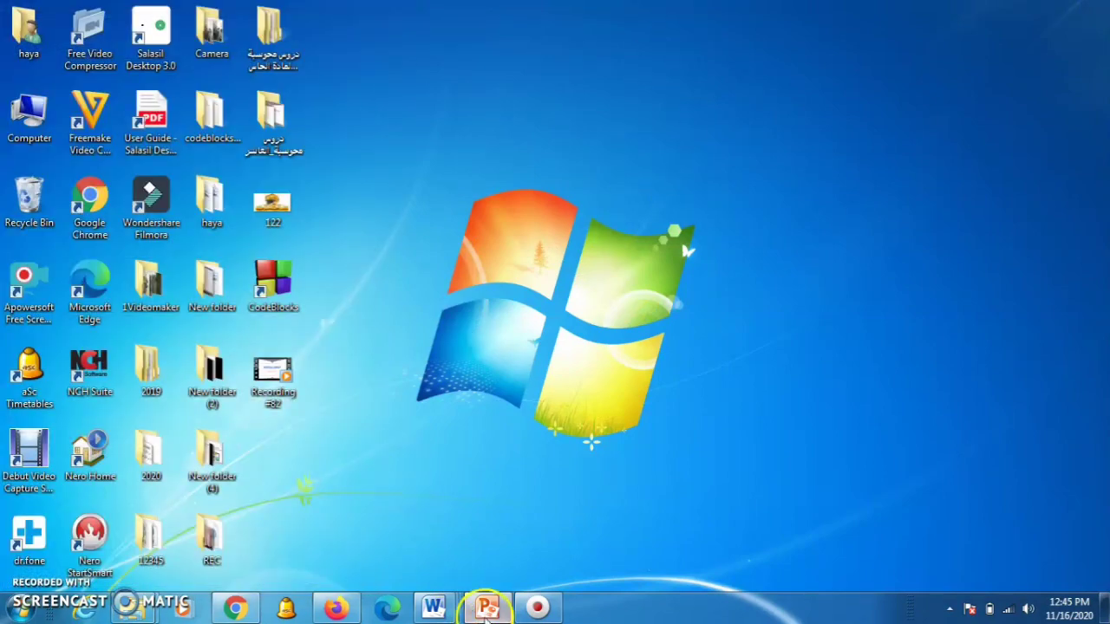
right_click(600, 616)
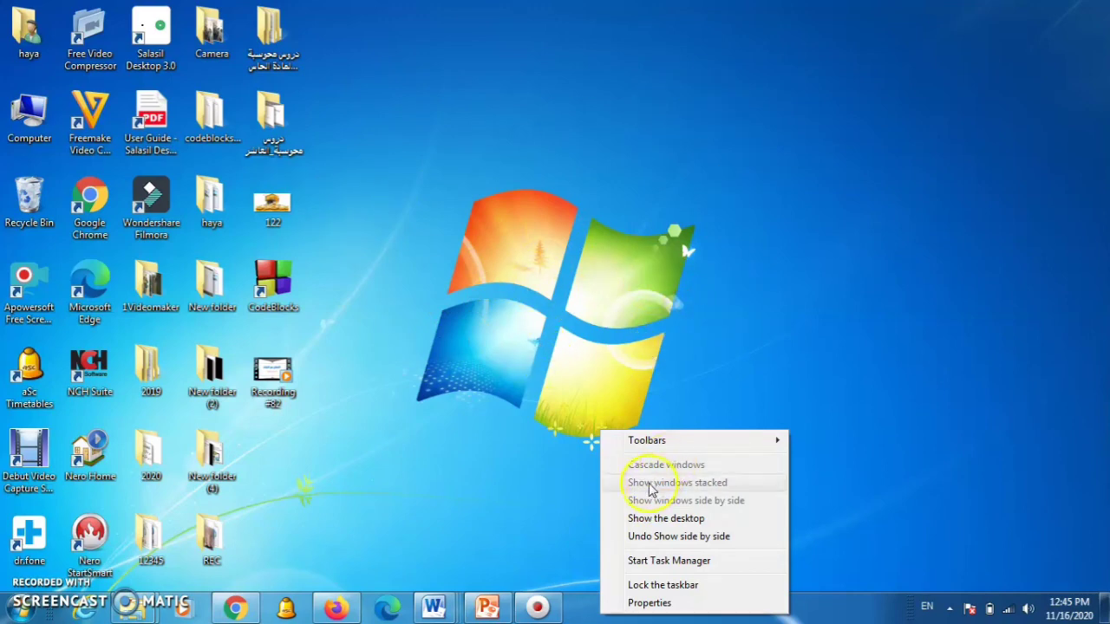
- Switch to PowerPoint and present from slide 24 to the closing slide "انتهى الدرس"
click(477, 607)
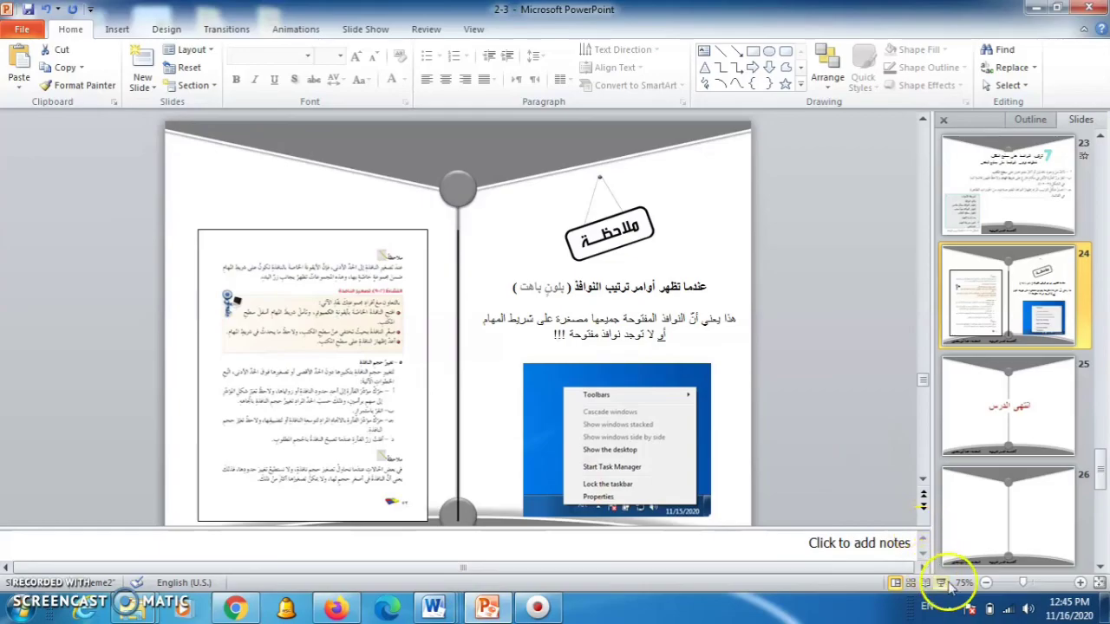
click(942, 582)
click(768, 387)
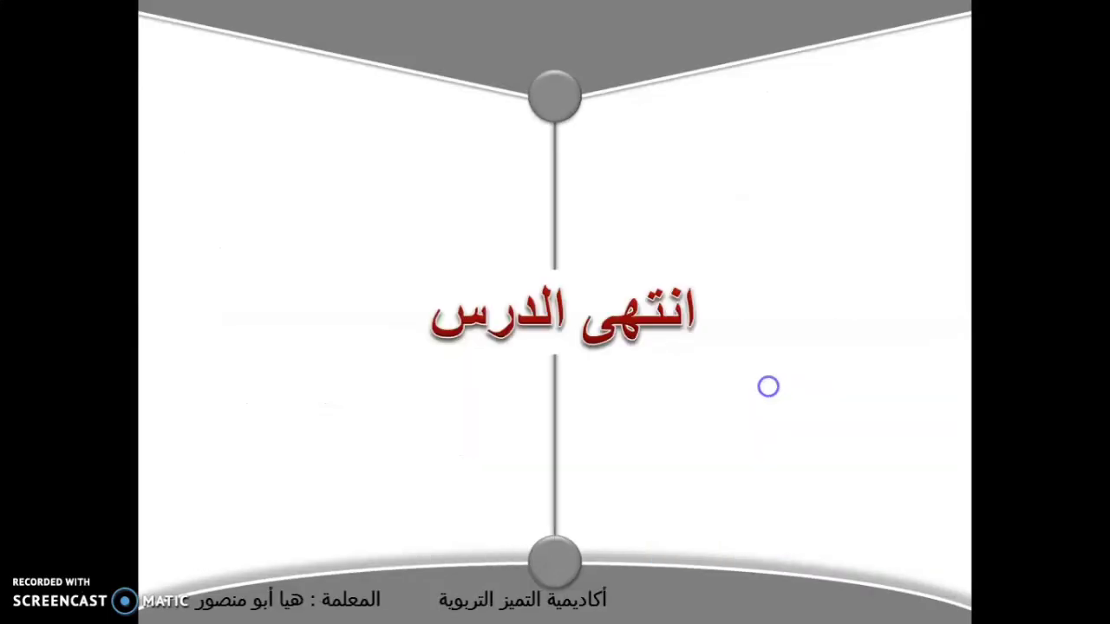